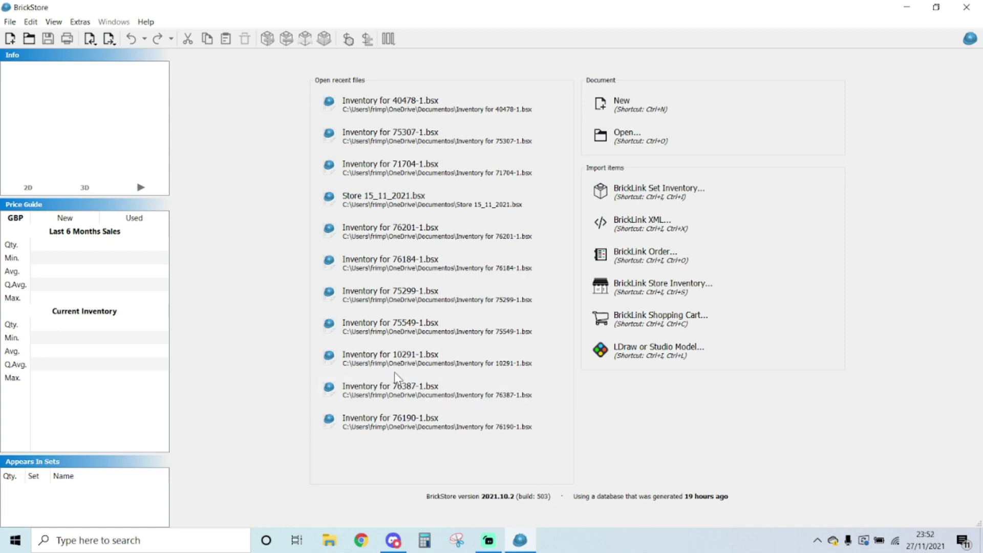
- Import set 71730-1 (Kai vs Skulkin) at quantity 4 as a new inventory document
{"action": "left_click", "coordinate": [644, 200]}
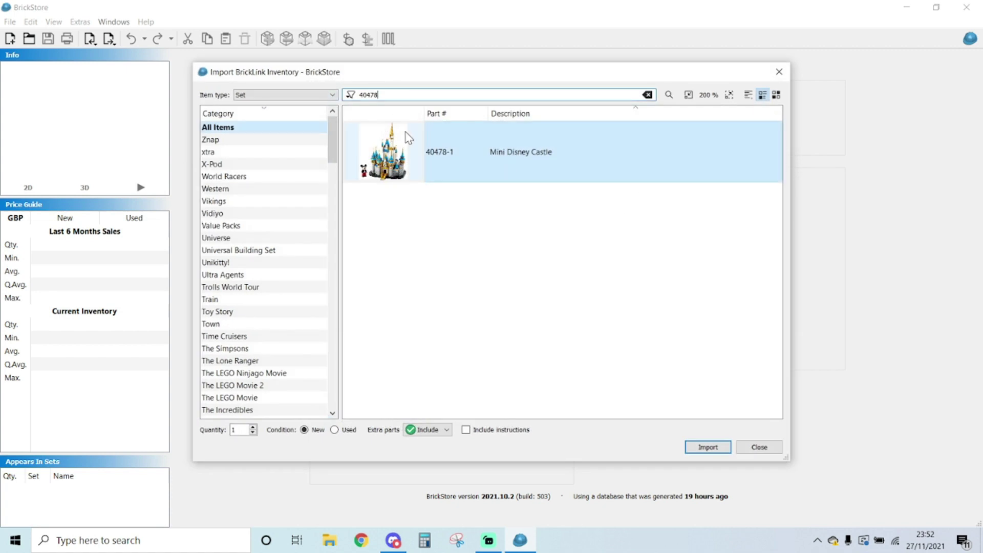
{"action": "double_click", "coordinate": [373, 95]}
{"action": "type", "text": "7173"}
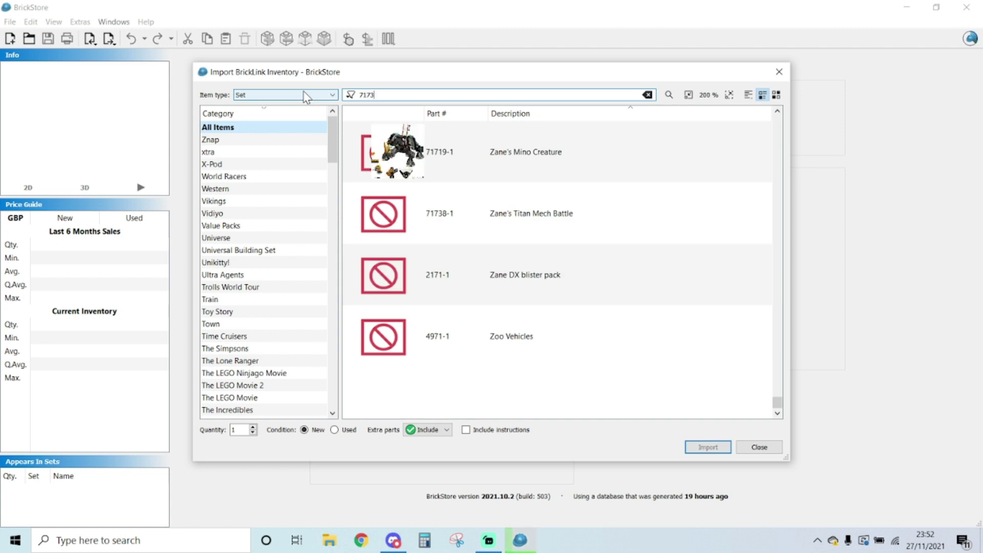
{"action": "type", "text": "0"}
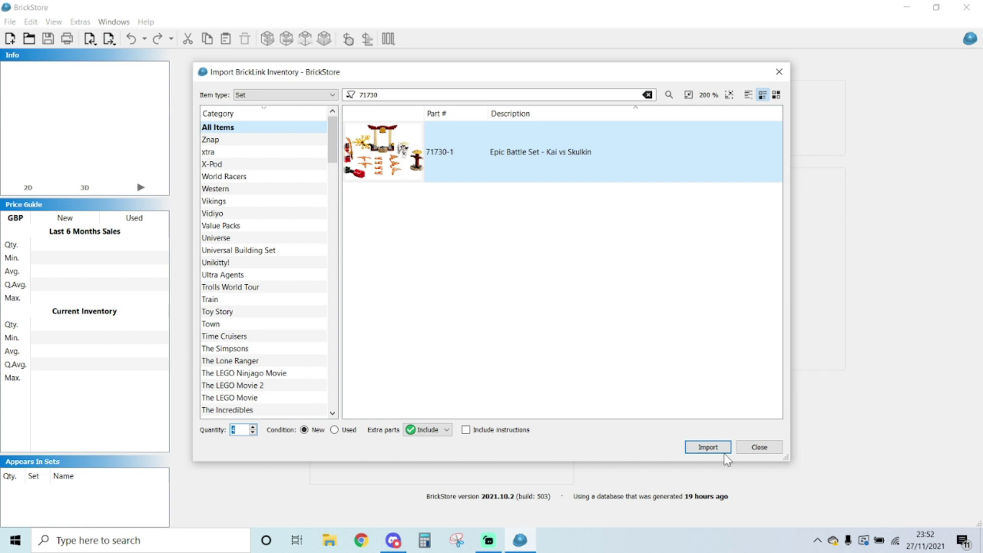
{"action": "left_click", "coordinate": [709, 448]}
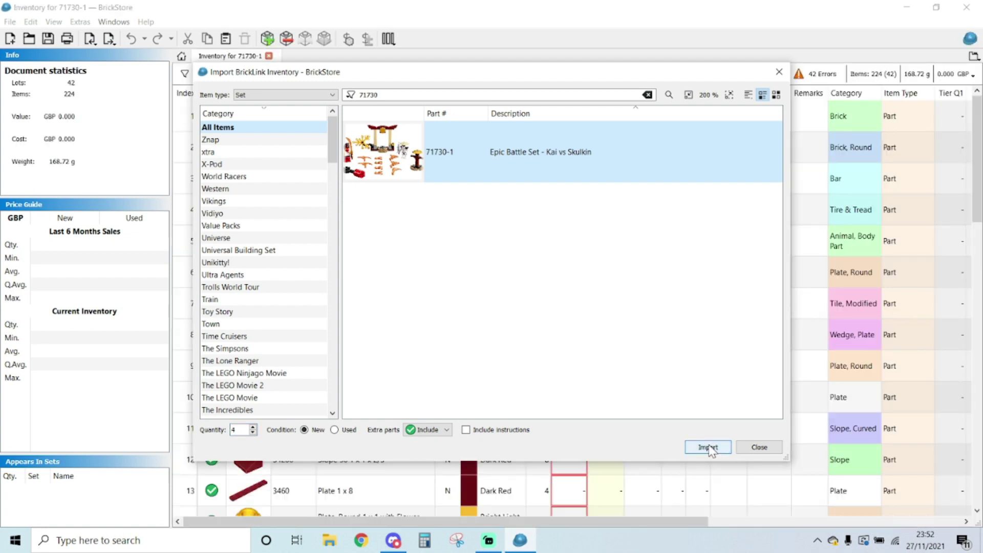
{"action": "left_click", "coordinate": [759, 448]}
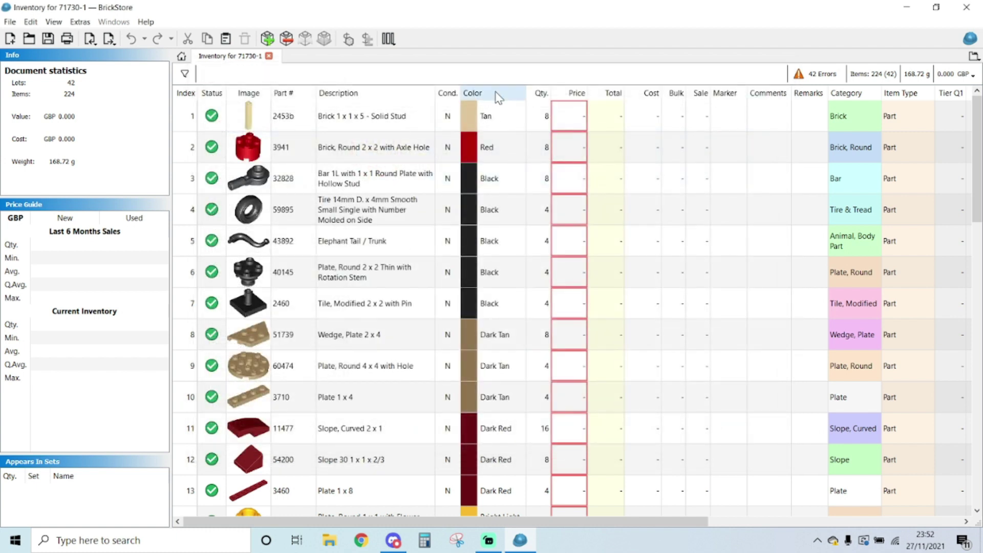
- Sort the lots by colour, then consolidate all duplicate lots with Yes to All, leaving 38 lots
{"action": "left_click", "coordinate": [479, 94]}
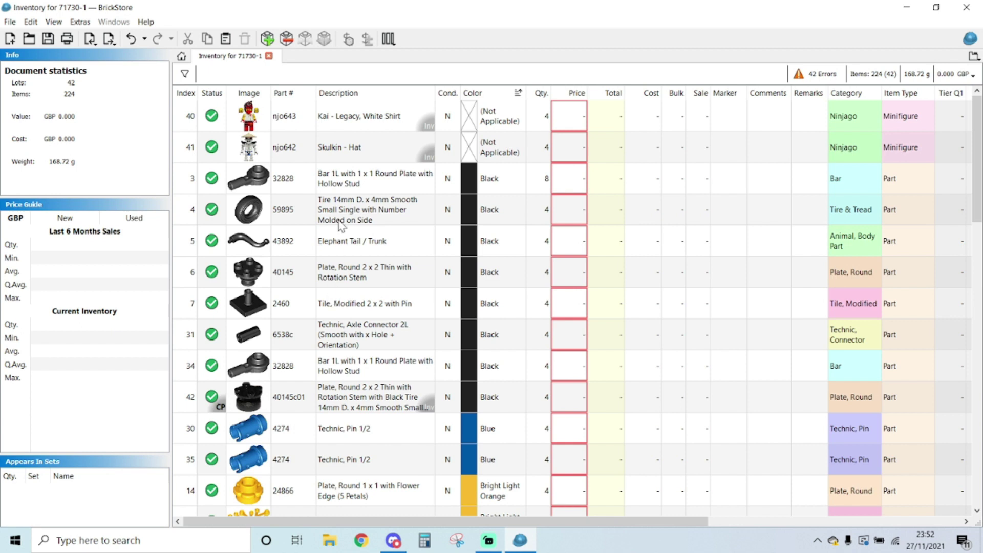
{"action": "left_click", "coordinate": [337, 224]}
{"action": "key", "text": "ctrl+a"}
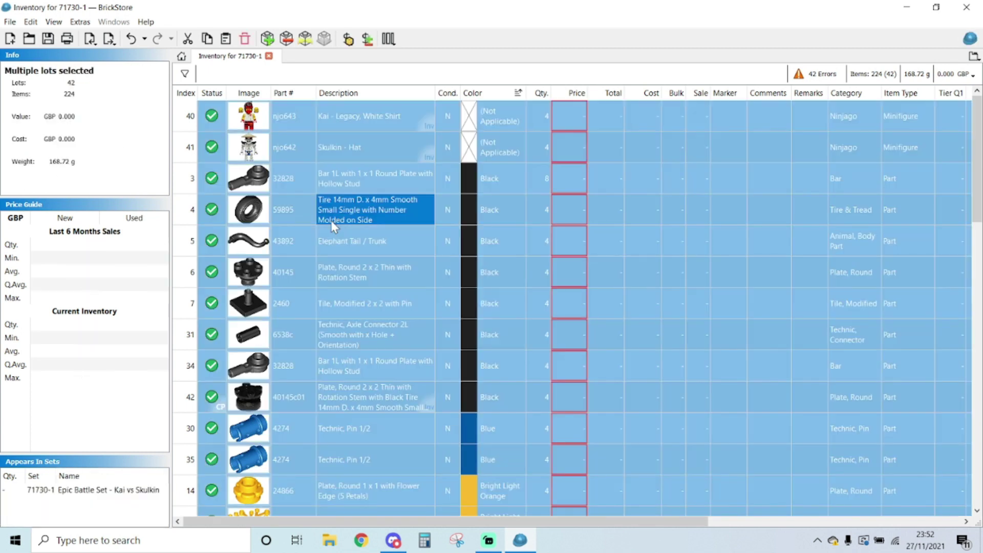
{"action": "left_click", "coordinate": [353, 183]}
{"action": "right_click", "coordinate": [355, 184]}
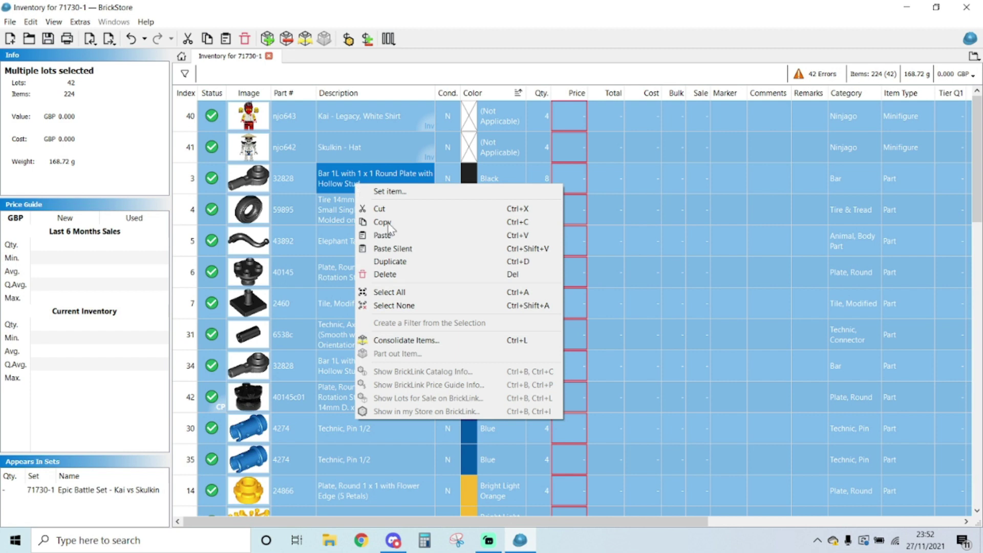
{"action": "left_click", "coordinate": [457, 342]}
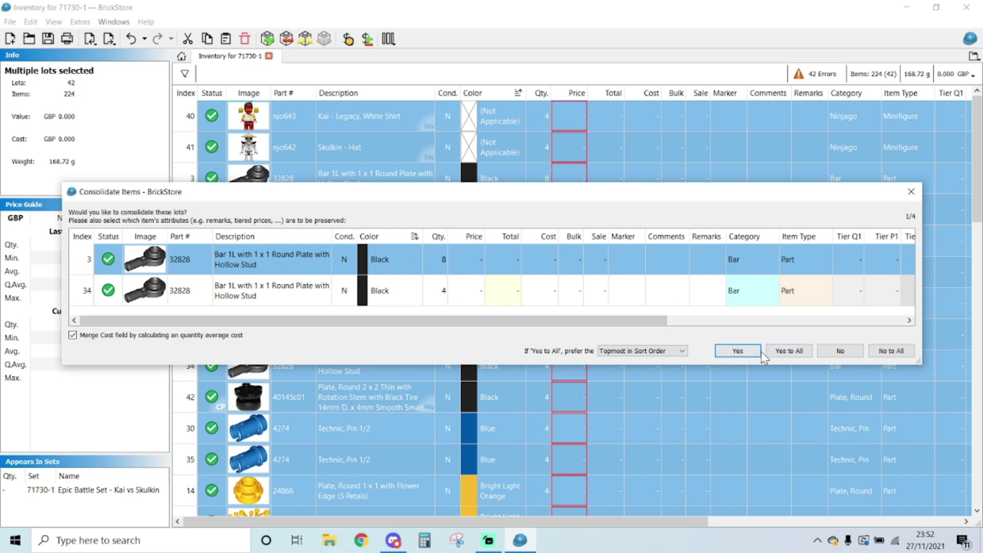
{"action": "left_click", "coordinate": [787, 350]}
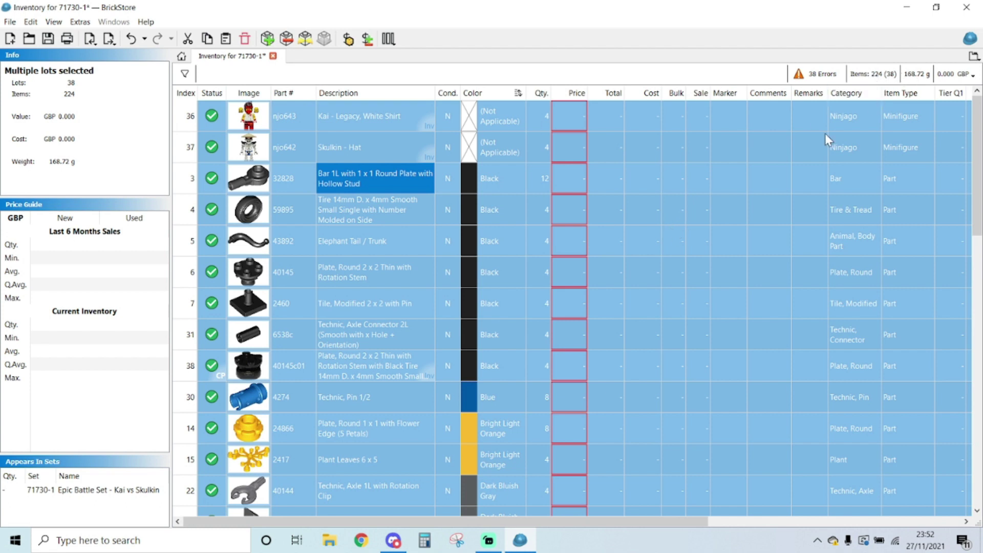
{"action": "scroll", "coordinate": [558, 227], "scroll_direction": "down", "scroll_amount": 5}
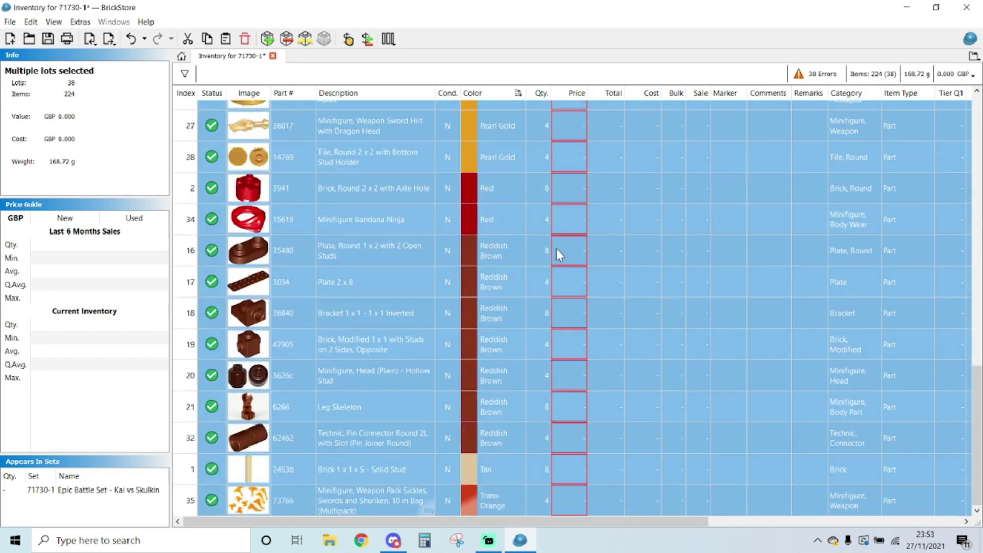
{"action": "scroll", "coordinate": [556, 251], "scroll_direction": "up", "scroll_amount": 5}
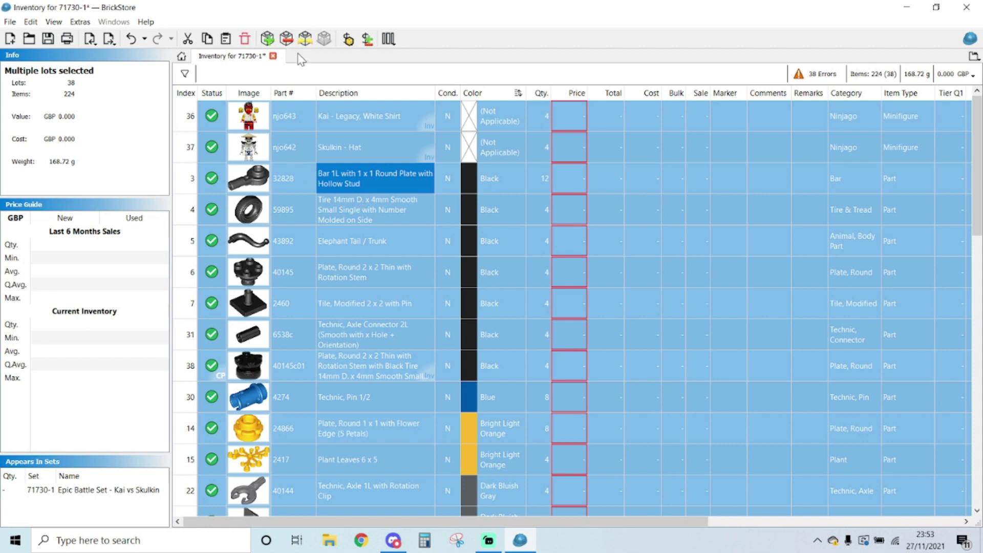
- Price all lots at the Last 6 Months Sales average, totalling GBP 46.106
{"action": "left_click", "coordinate": [347, 40]}
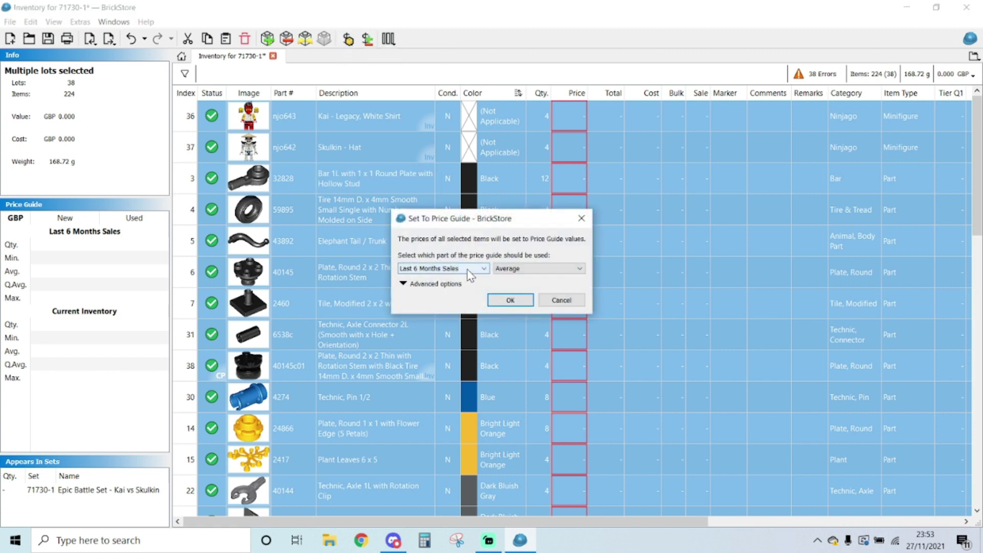
{"action": "left_click", "coordinate": [511, 302]}
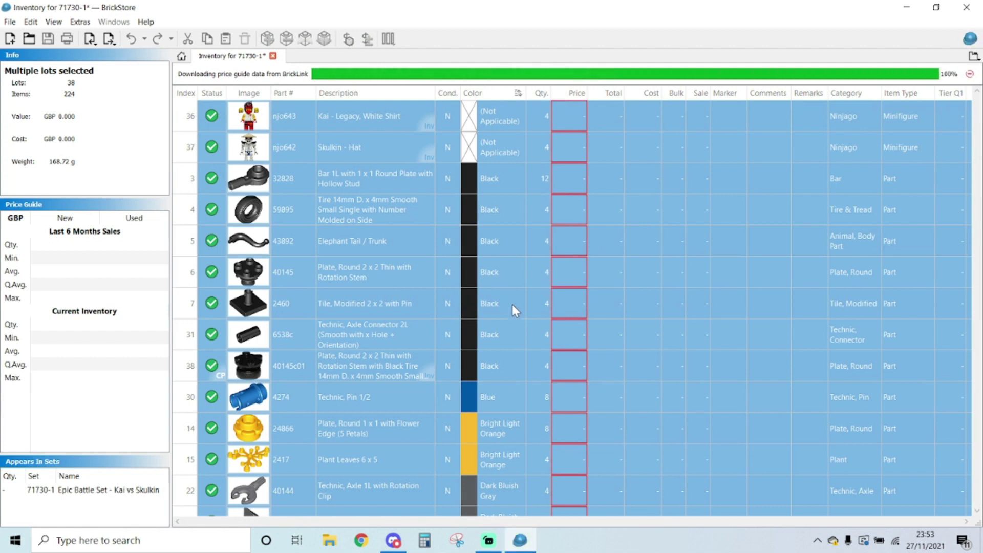
{"action": "left_click", "coordinate": [588, 288]}
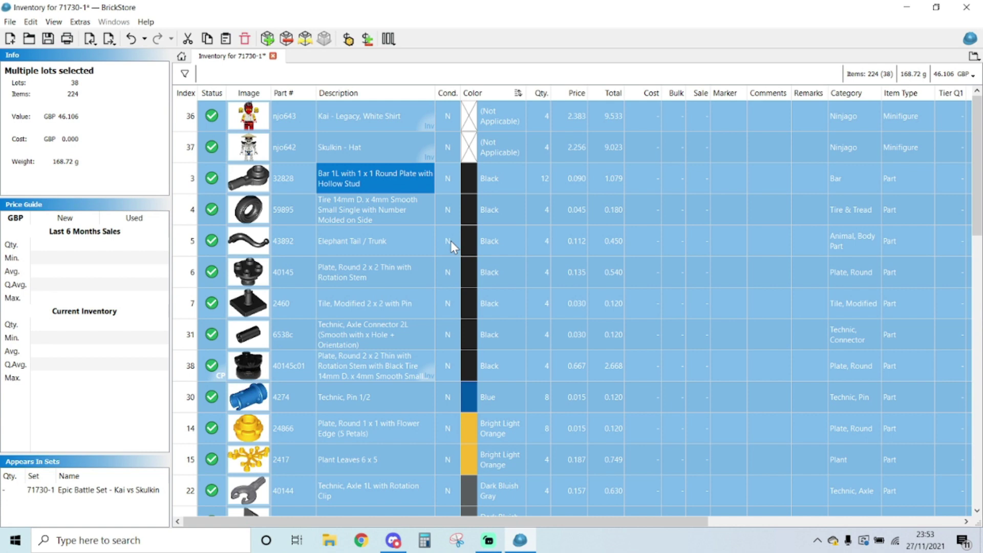
{"action": "left_click", "coordinate": [545, 223]}
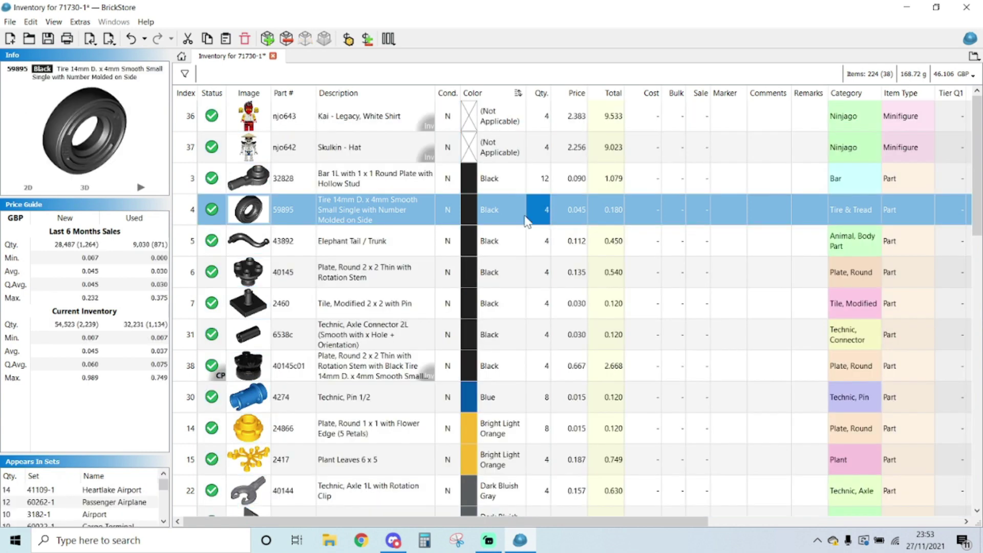
- Download the BrickLink store inventory as 'Store 27/11/2021' and return to the 71730-1 document
{"action": "left_click", "coordinate": [343, 176]}
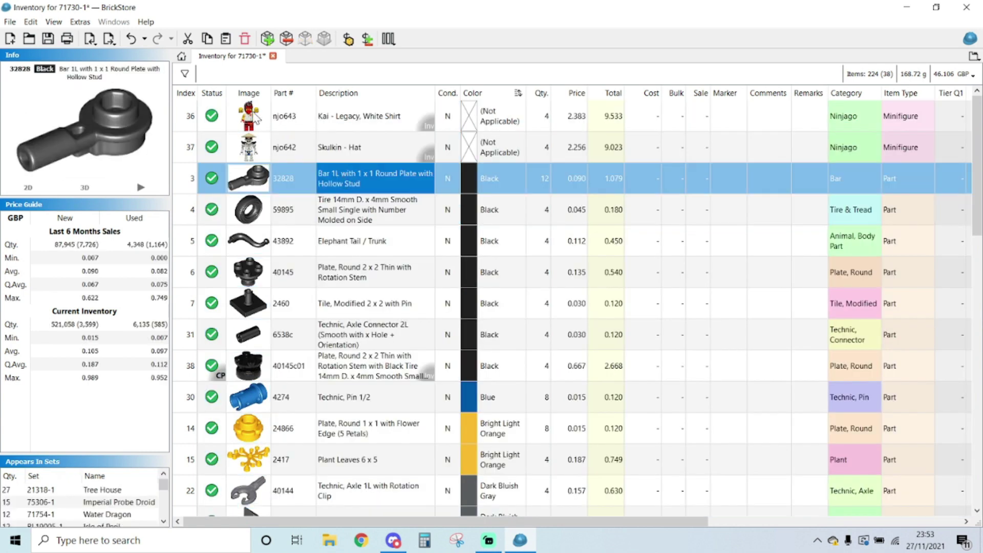
{"action": "left_click", "coordinate": [182, 56]}
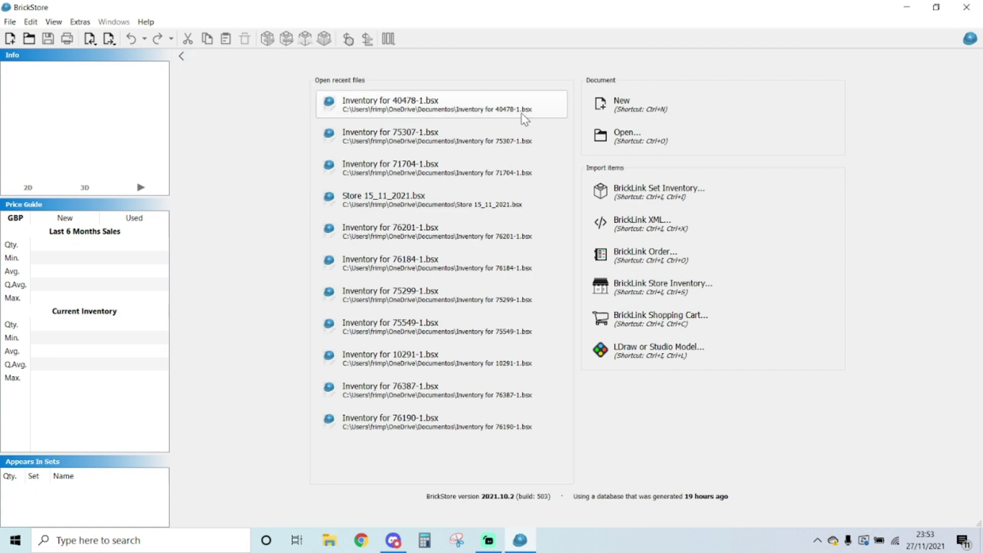
{"action": "left_click", "coordinate": [674, 295]}
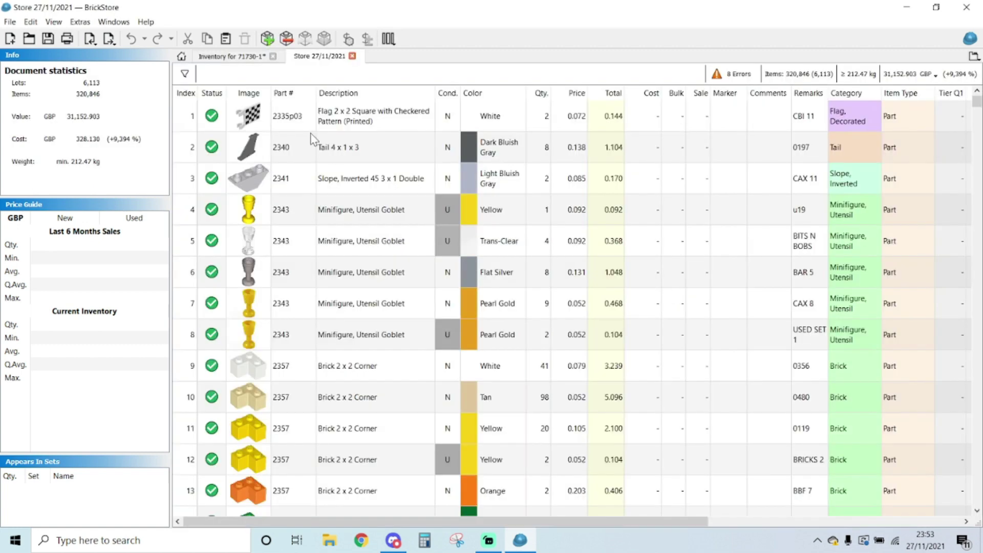
{"action": "left_click", "coordinate": [245, 64]}
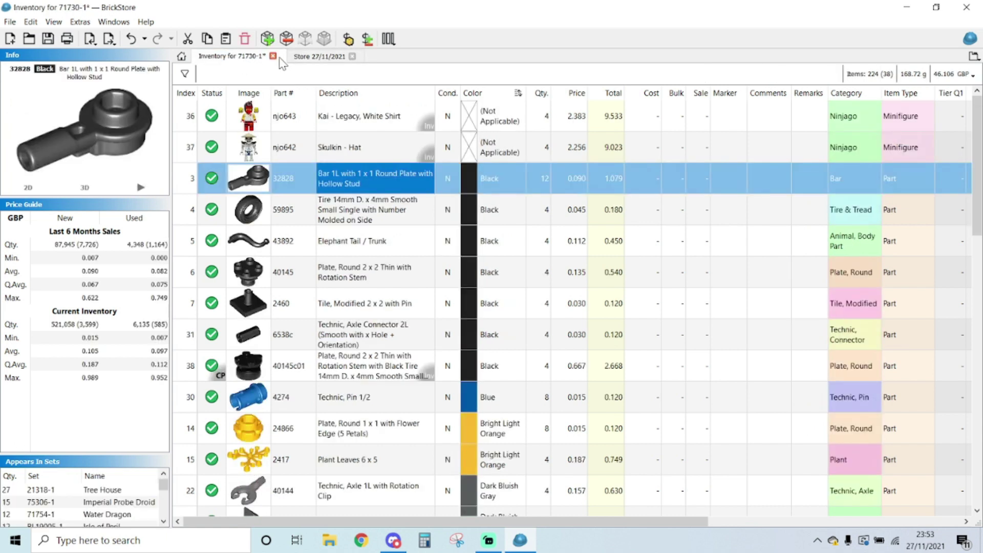
{"action": "left_click", "coordinate": [315, 57]}
{"action": "left_click", "coordinate": [248, 58]}
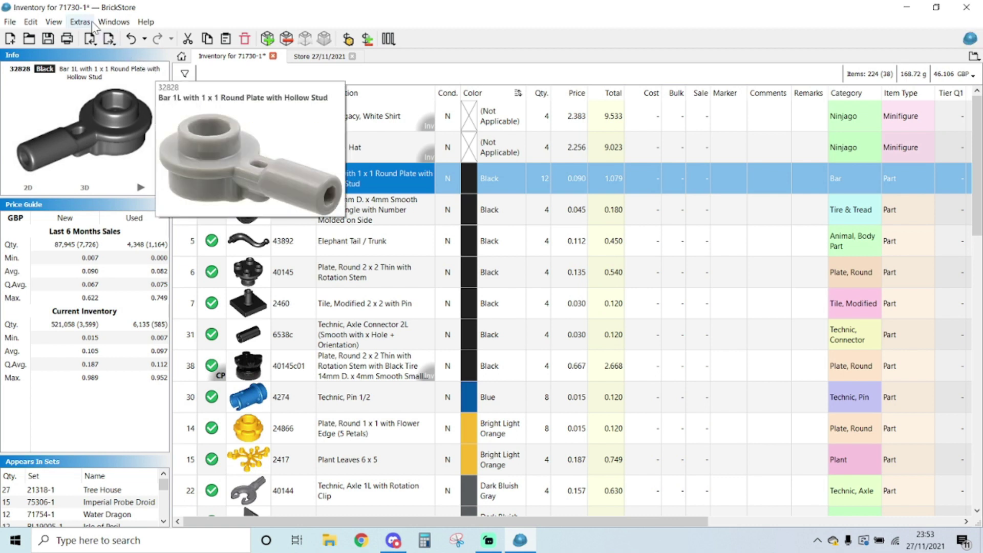
- Copy values from Store 27/11/2021 with Remark set to Merge, adding remarks like 0862 and AAD 10
{"action": "left_click", "coordinate": [53, 22]}
{"action": "mouse_move", "coordinate": [38, 23]}
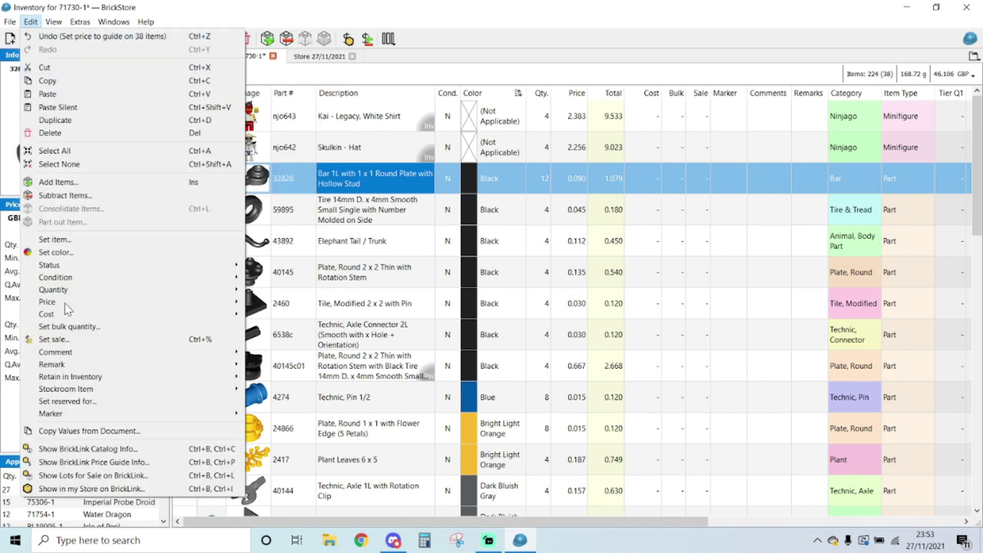
{"action": "left_click", "coordinate": [93, 431]}
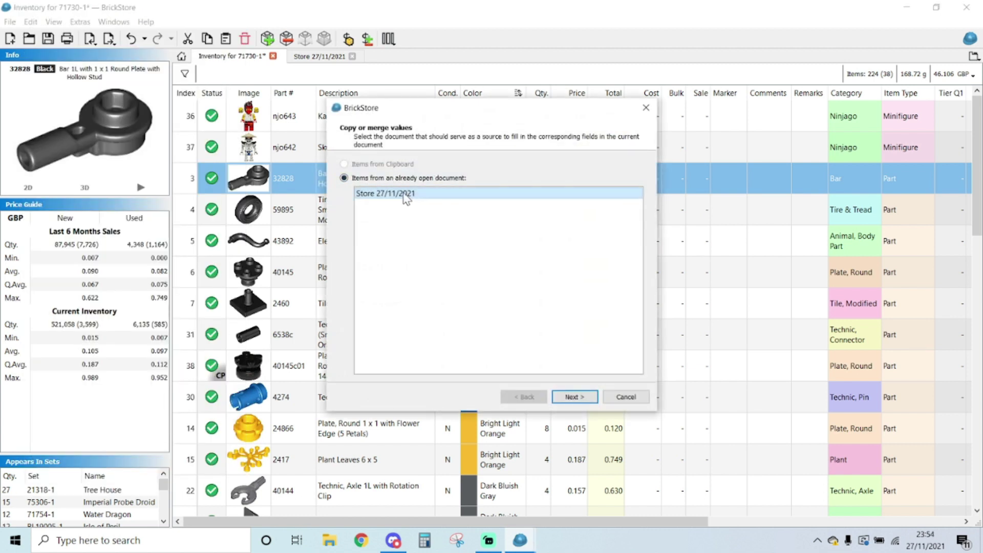
{"action": "left_click", "coordinate": [414, 194]}
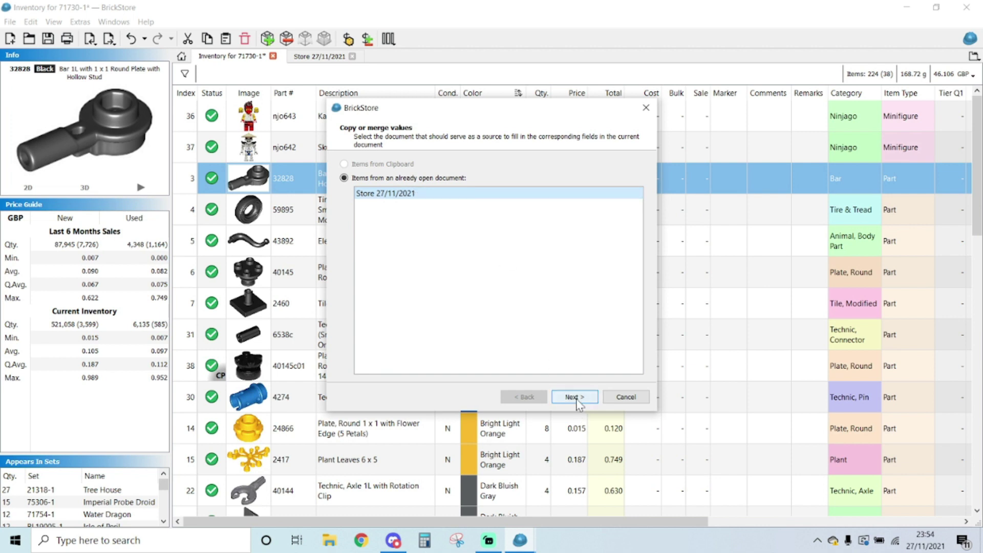
{"action": "left_click", "coordinate": [573, 397]}
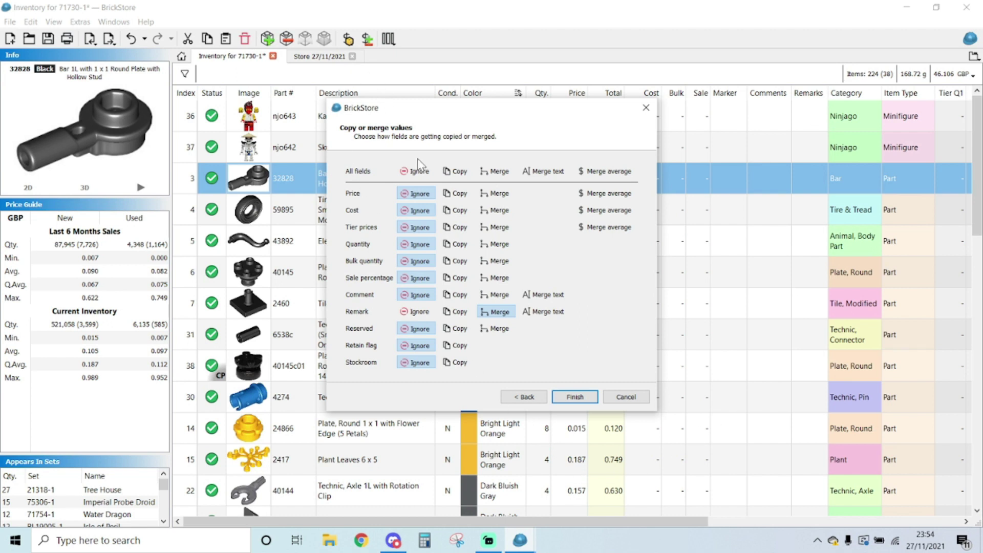
{"action": "left_click", "coordinate": [577, 399]}
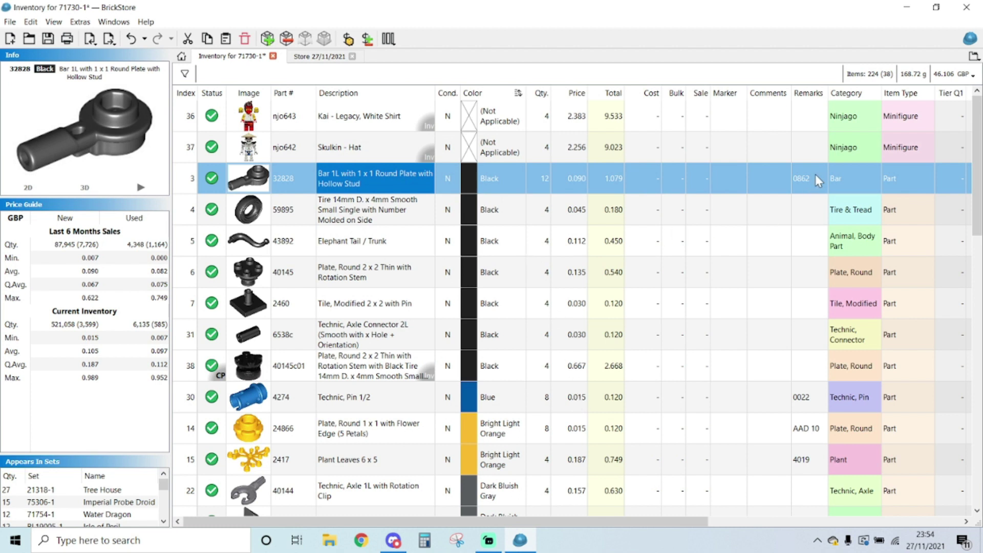
{"action": "scroll", "coordinate": [809, 205], "scroll_direction": "down", "scroll_amount": 10}
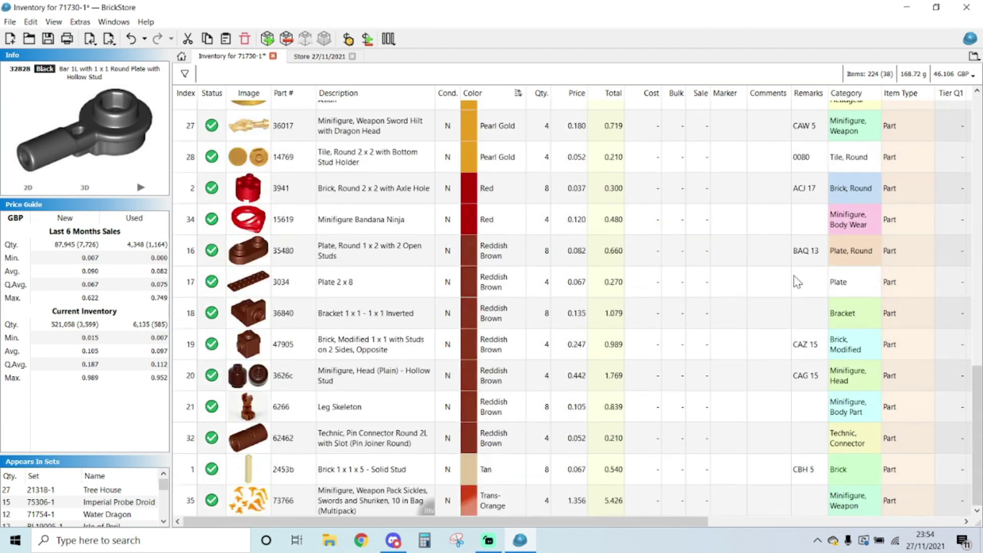
{"action": "scroll", "coordinate": [795, 318], "scroll_direction": "up", "scroll_amount": 10}
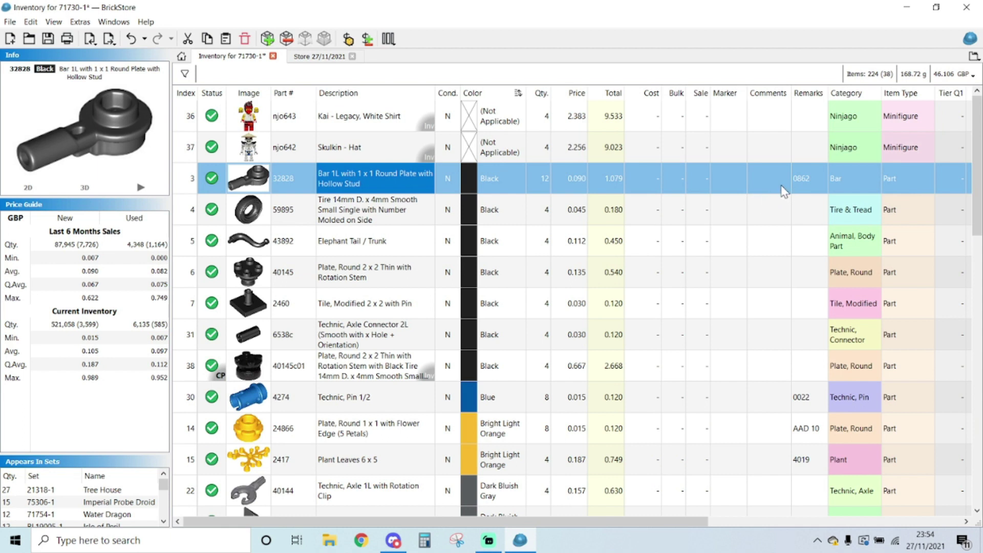
{"action": "left_click", "coordinate": [795, 215]}
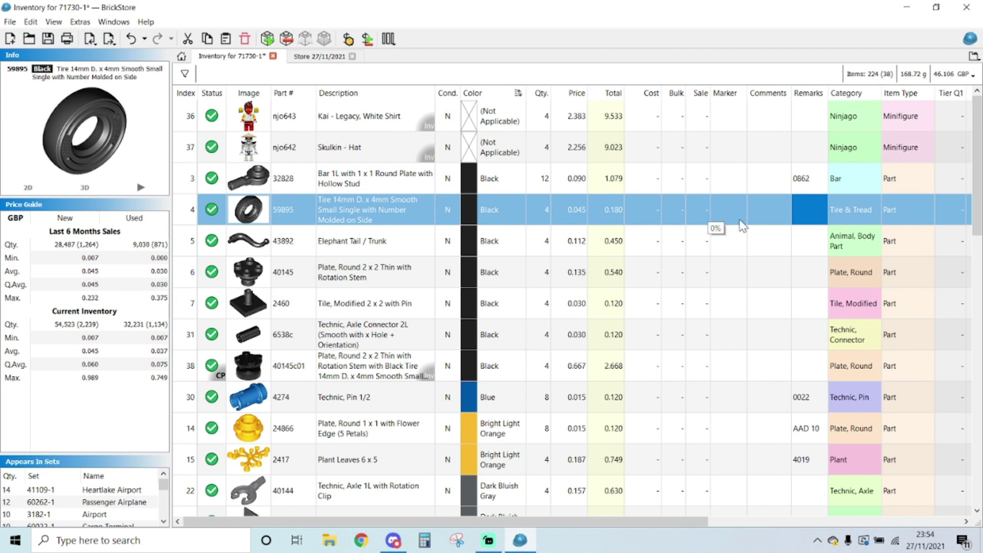
{"action": "scroll", "coordinate": [741, 225], "scroll_direction": "down", "scroll_amount": 1}
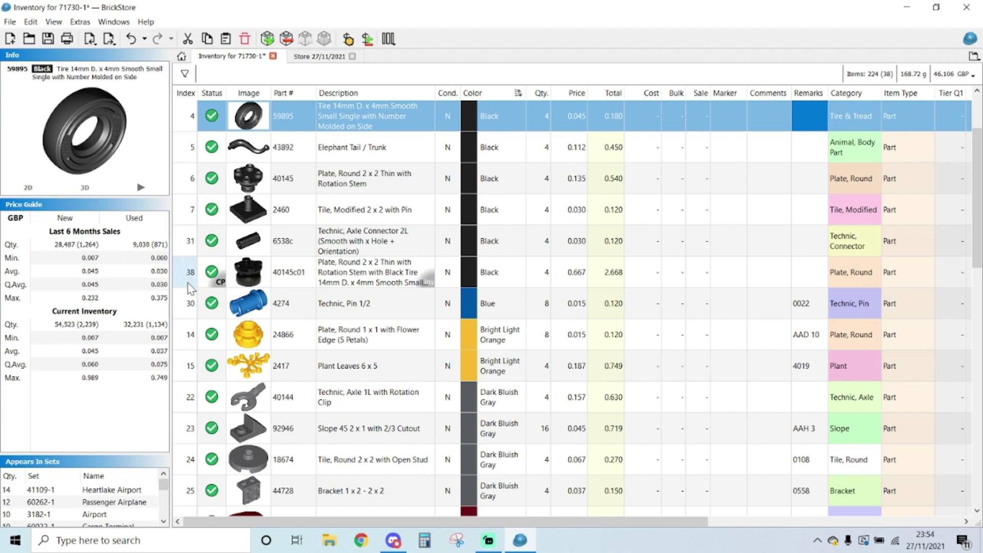
{"action": "left_click", "coordinate": [340, 283]}
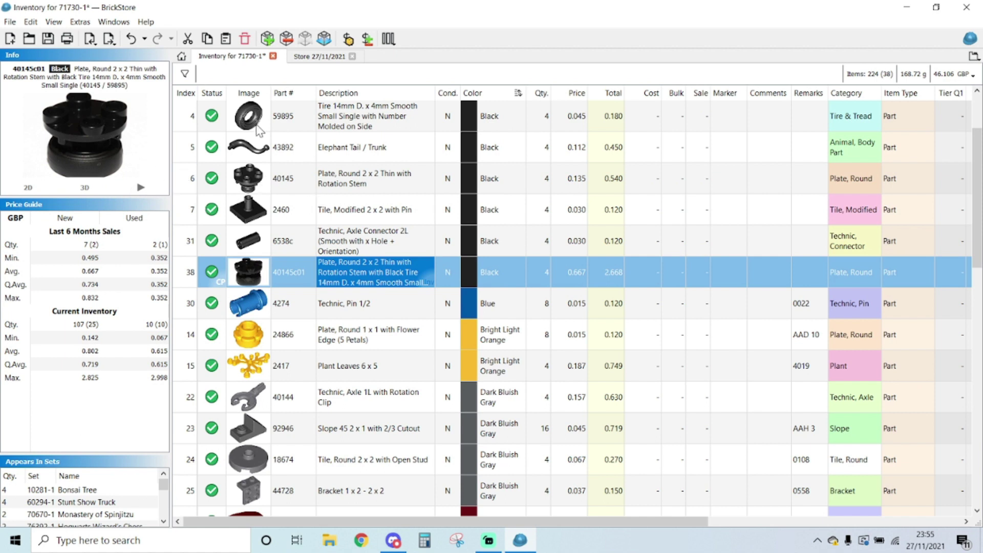
- Delete the 40145c01 lot and scroll through the remaining 37 lots to check
{"action": "right_click", "coordinate": [331, 276]}
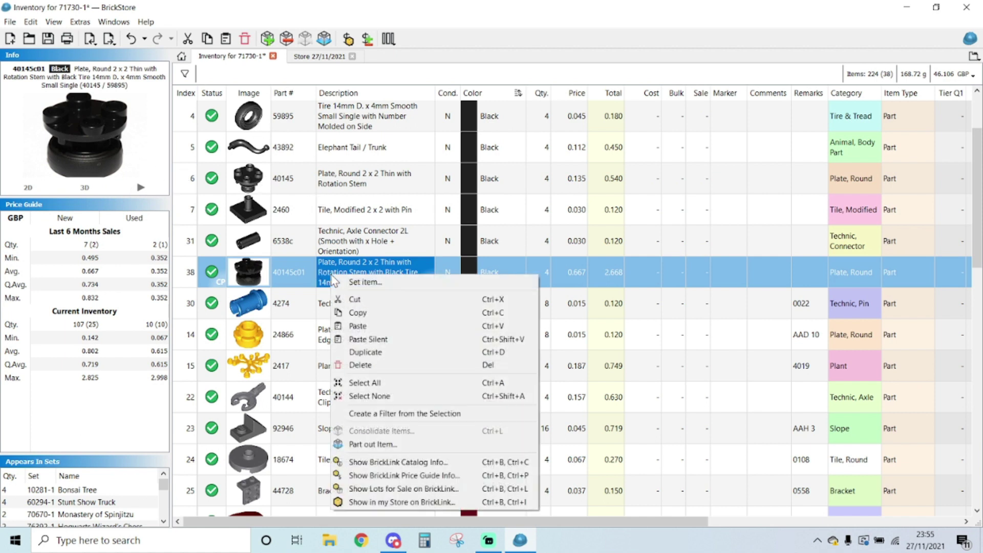
{"action": "left_click", "coordinate": [397, 365]}
{"action": "scroll", "coordinate": [353, 346], "scroll_direction": "down", "scroll_amount": 1}
{"action": "scroll", "coordinate": [355, 346], "scroll_direction": "down", "scroll_amount": 6}
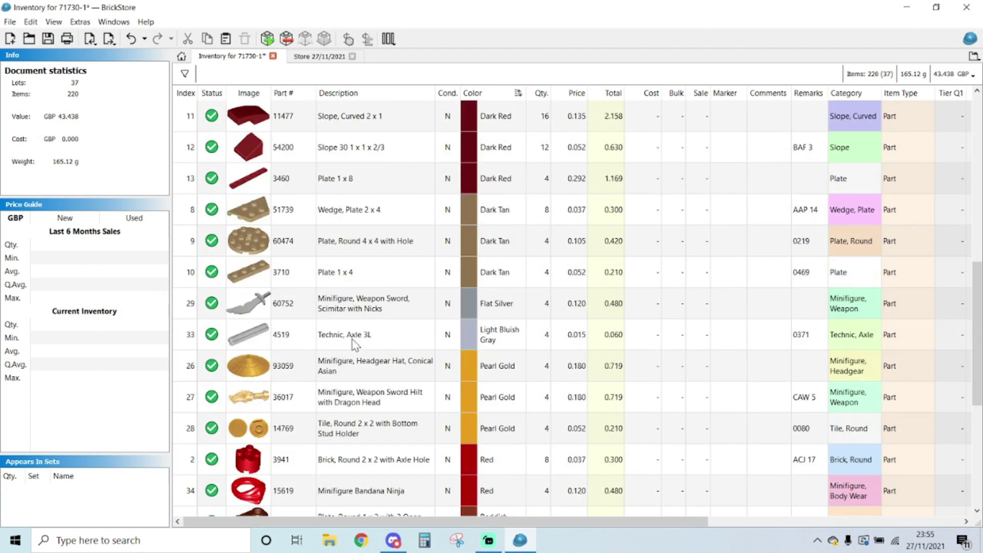
{"action": "scroll", "coordinate": [355, 345], "scroll_direction": "up", "scroll_amount": 8}
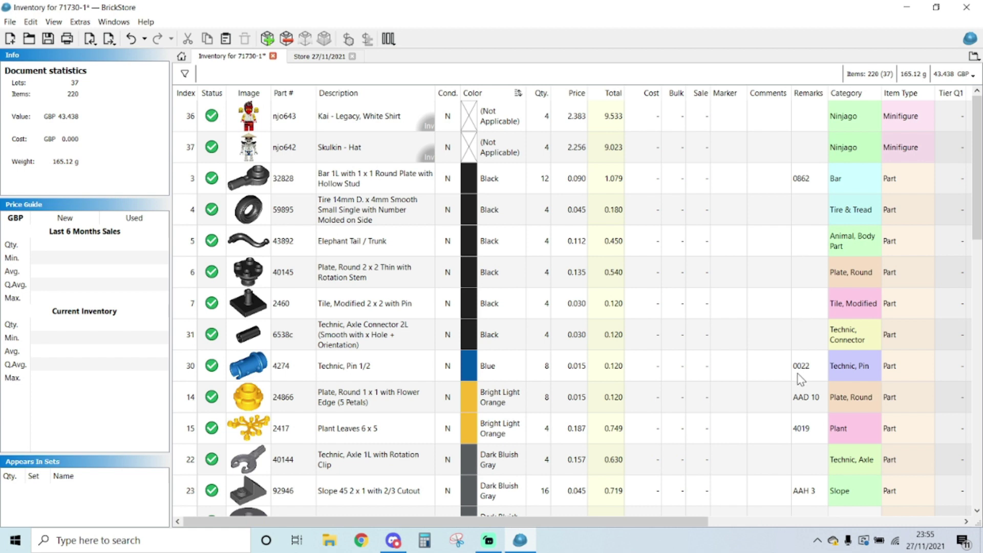
{"action": "scroll", "coordinate": [801, 377], "scroll_direction": "down", "scroll_amount": 5}
{"action": "scroll", "coordinate": [801, 378], "scroll_direction": "down", "scroll_amount": 3}
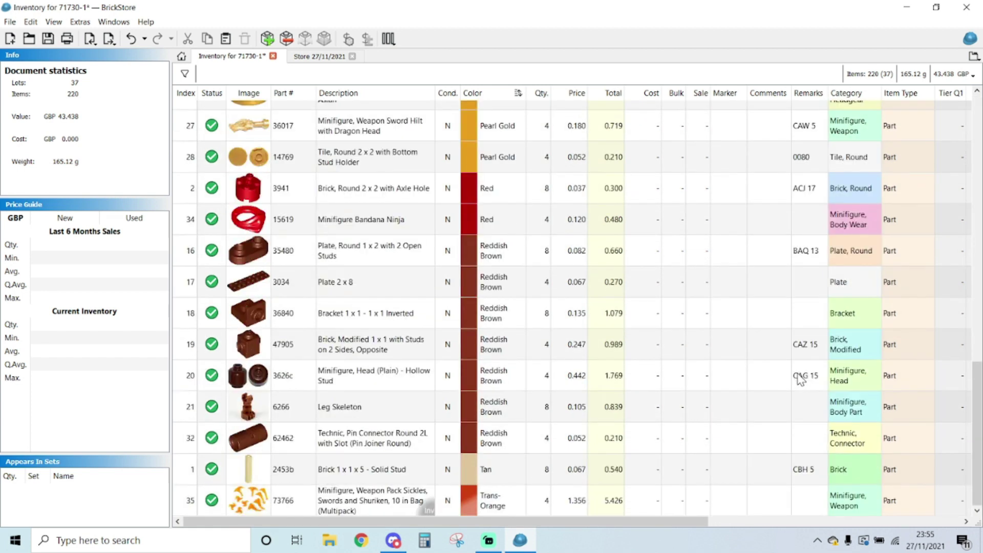
{"action": "scroll", "coordinate": [769, 384], "scroll_direction": "up", "scroll_amount": 4}
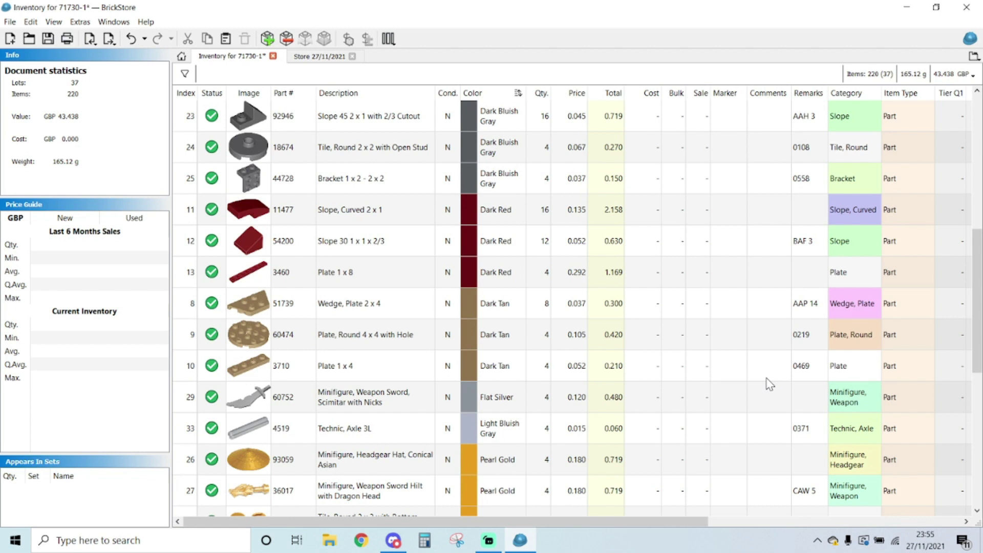
{"action": "scroll", "coordinate": [769, 384], "scroll_direction": "up", "scroll_amount": 4}
- Review the 37-lot list, selecting the Technic Pin 1/2 lot and then the Skulkin - Hat minifigure
{"action": "left_click", "coordinate": [766, 379]}
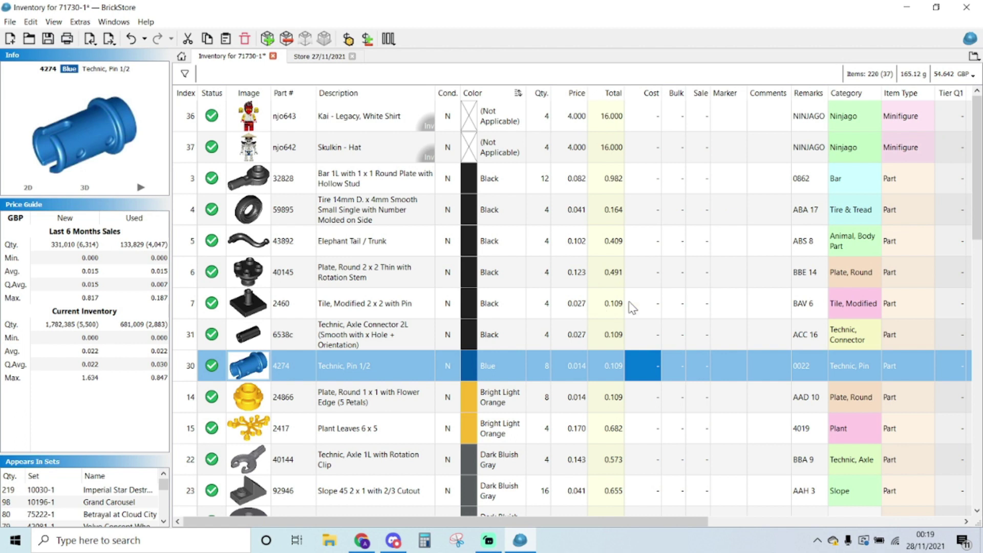
{"action": "scroll", "coordinate": [794, 121], "scroll_direction": "down", "scroll_amount": 8}
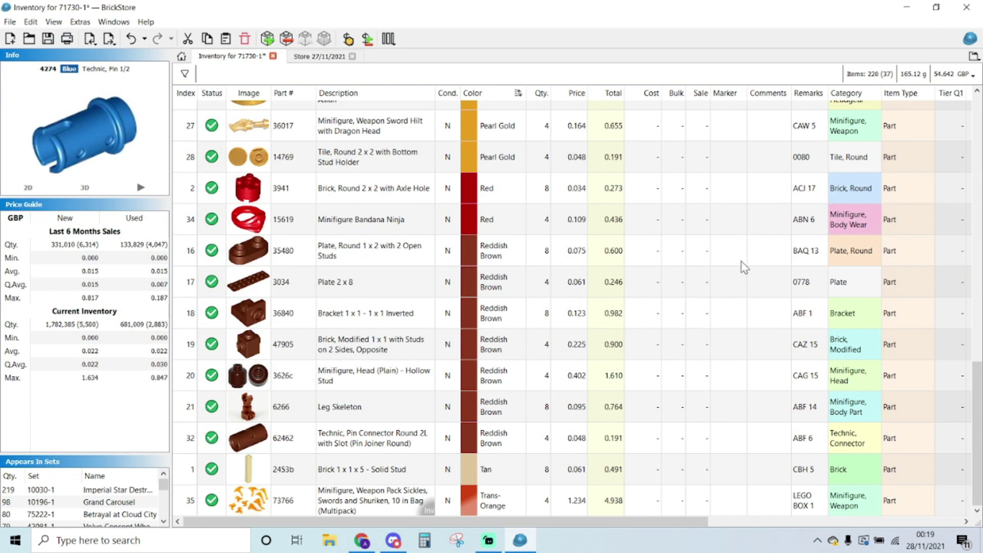
{"action": "scroll", "coordinate": [741, 265], "scroll_direction": "up", "scroll_amount": 7}
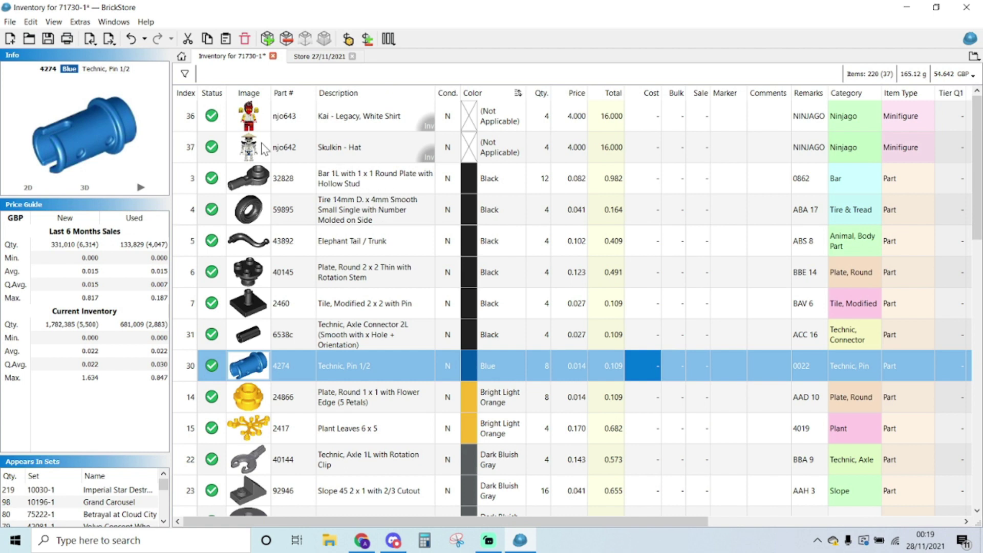
{"action": "mouse_move", "coordinate": [263, 149]}
{"action": "left_click", "coordinate": [324, 148]}
- Part out the Skulkin - Hat minifigure into a separate njo642 document, keeping it in 71730-1
{"action": "right_click", "coordinate": [324, 147]}
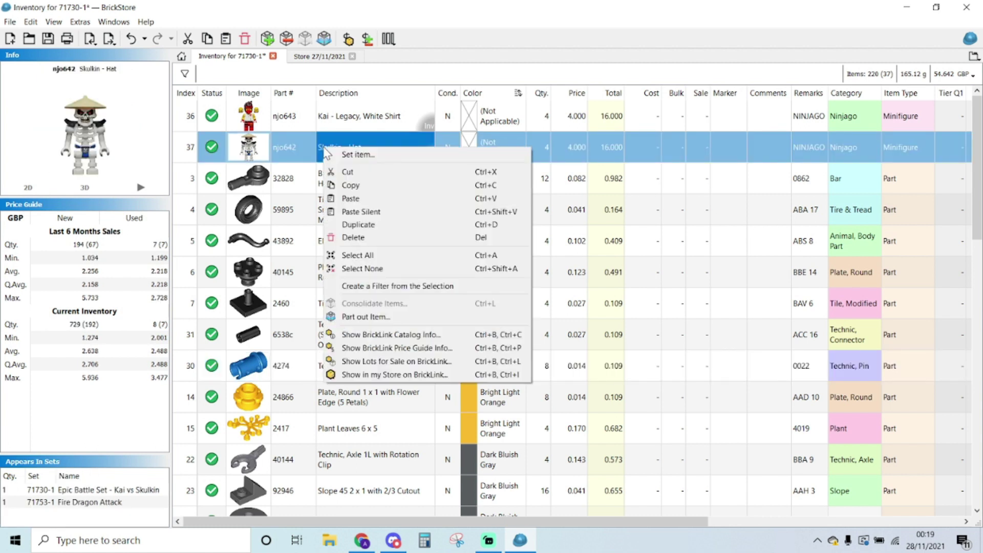
{"action": "left_click", "coordinate": [401, 320]}
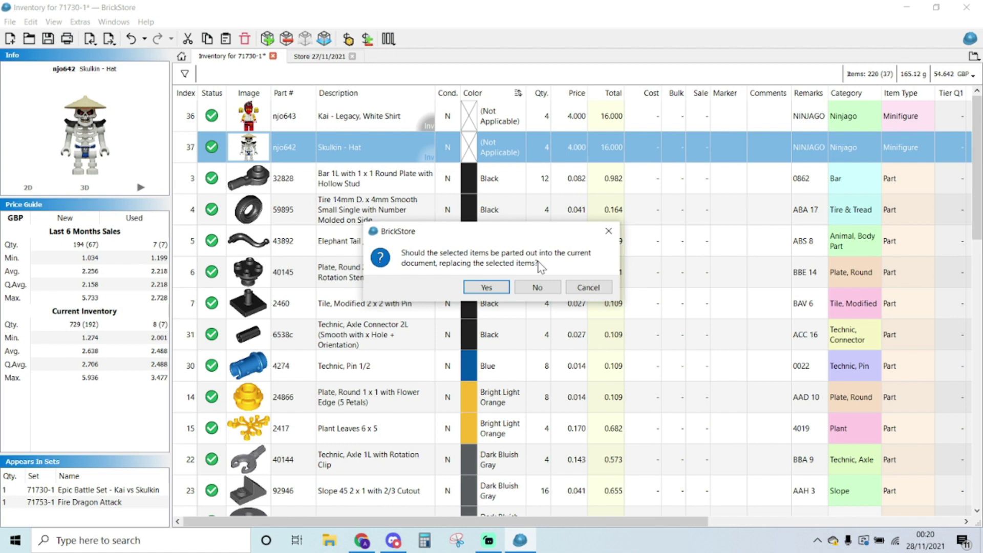
{"action": "left_click", "coordinate": [537, 287]}
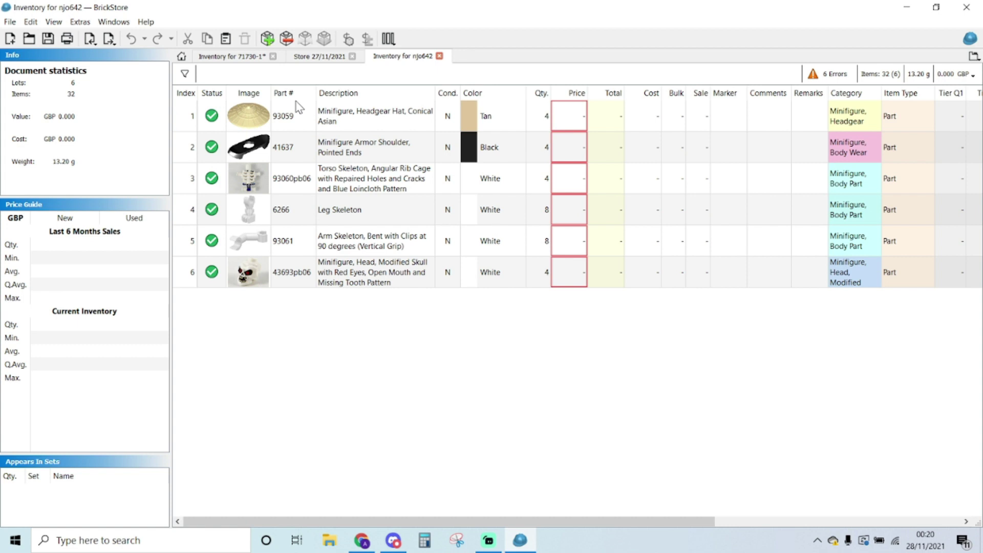
- Close the njo642 document and select all 37 lots with Ctrl+A
{"action": "left_click", "coordinate": [439, 55]}
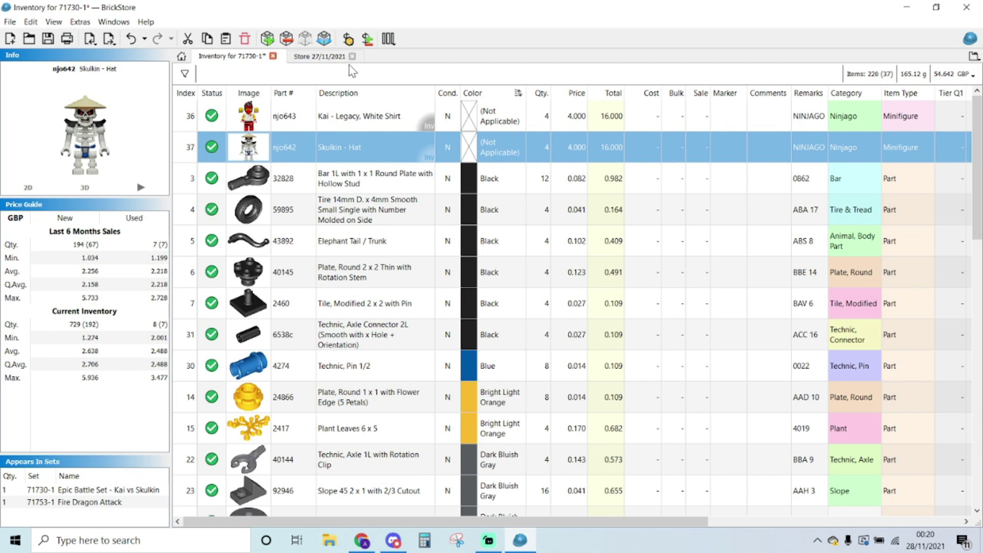
{"action": "left_click", "coordinate": [355, 209]}
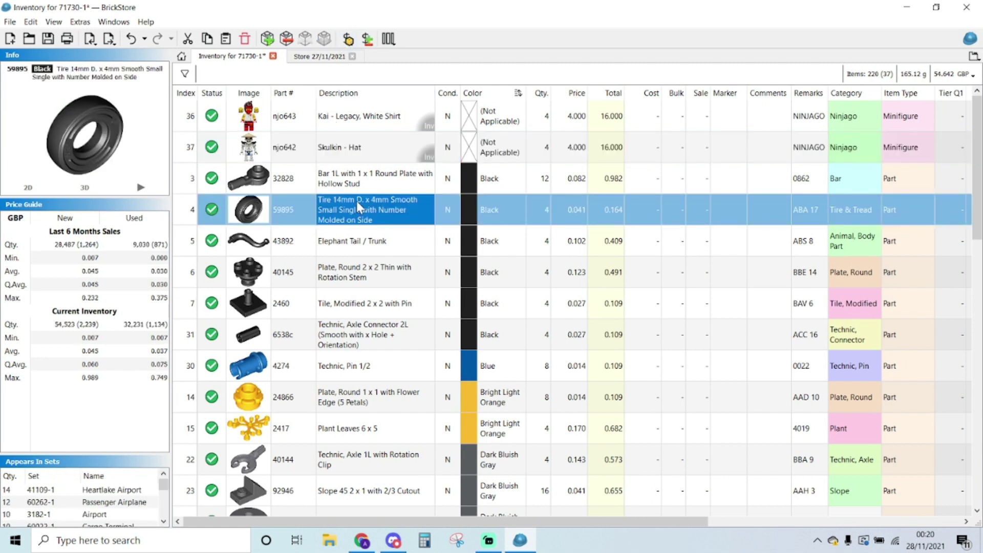
{"action": "key", "text": "ctrl+a"}
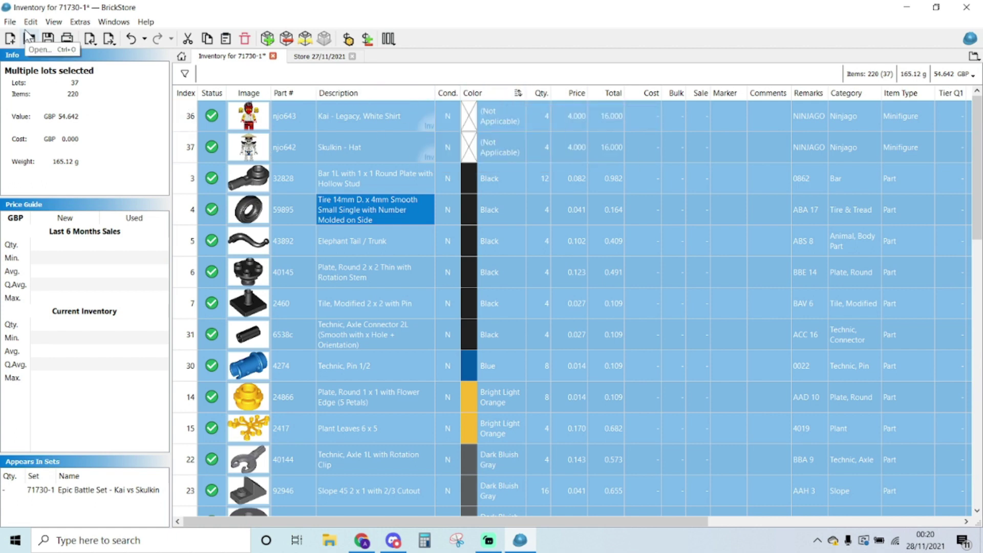
- Export all 37 lots to the clipboard as BrickLink Mass-Upload XML
{"action": "left_click", "coordinate": [10, 21]}
{"action": "mouse_move", "coordinate": [75, 135]}
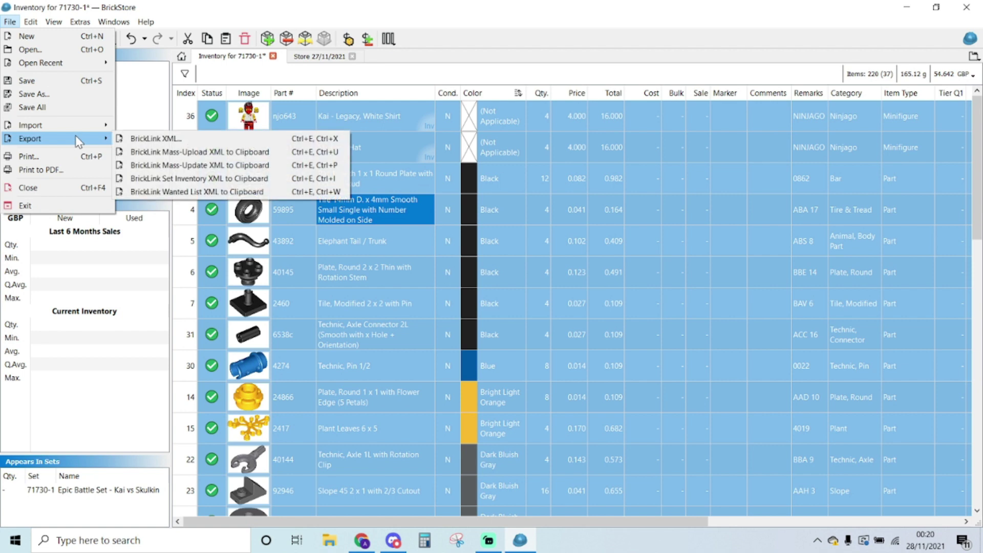
{"action": "left_click", "coordinate": [217, 152]}
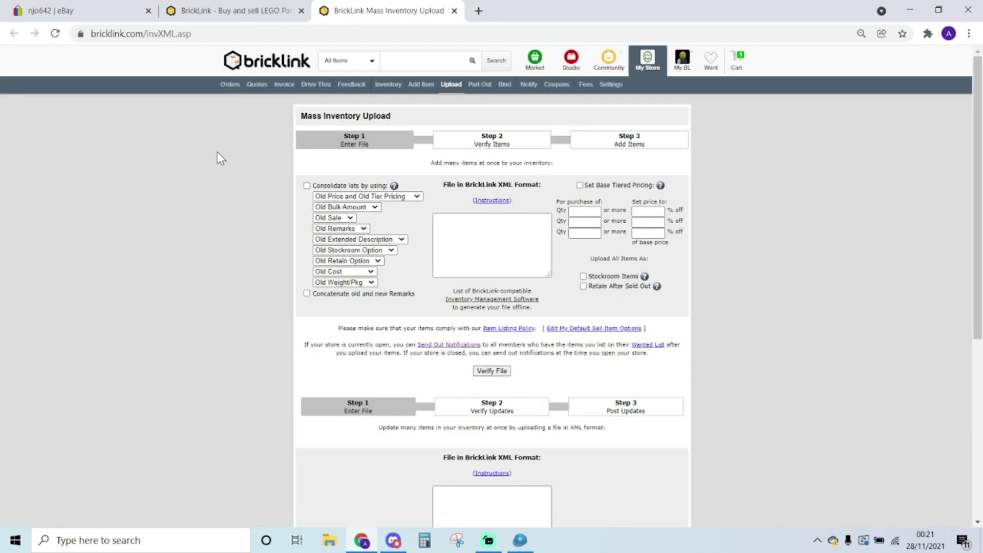
- Enable lot consolidation using New Price and New Tier Pricing and New Remarks
{"action": "left_click", "coordinate": [307, 186]}
{"action": "left_click", "coordinate": [402, 197]}
{"action": "left_click", "coordinate": [403, 213]}
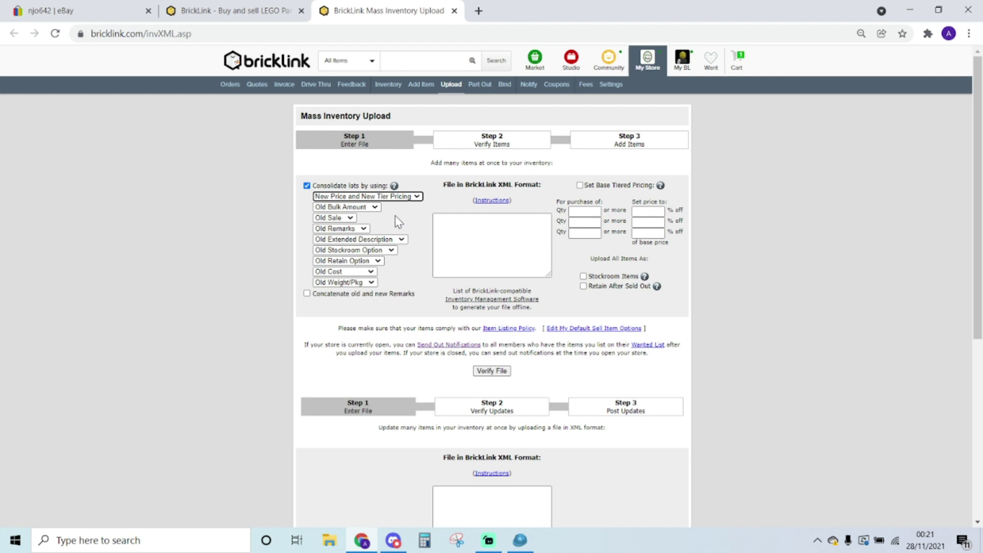
{"action": "left_click", "coordinate": [357, 231]}
{"action": "left_click", "coordinate": [356, 247]}
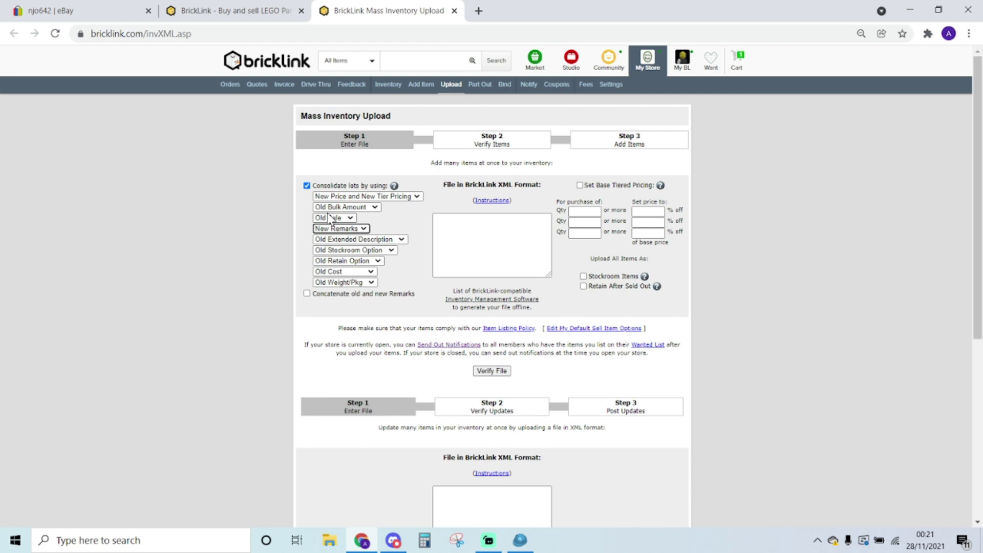
- Paste the exported 71730-1 inventory XML into the input box and verify the file
{"action": "left_click", "coordinate": [459, 238]}
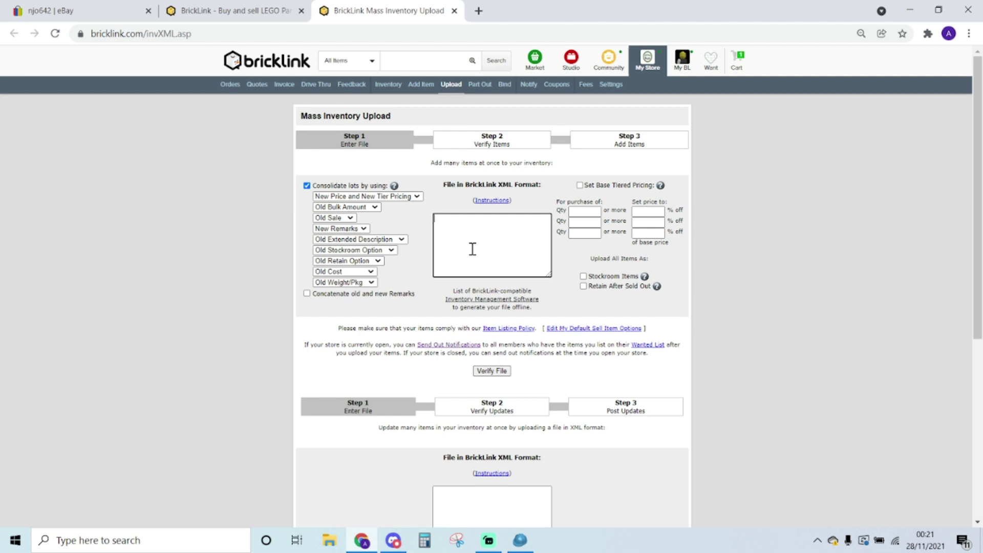
{"action": "key", "text": "ctrl+v"}
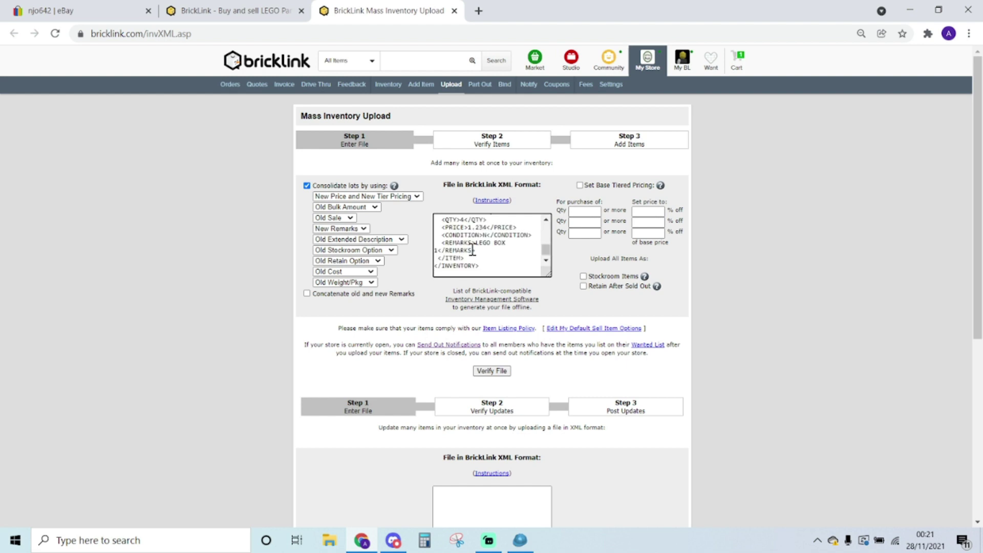
{"action": "left_click", "coordinate": [497, 372]}
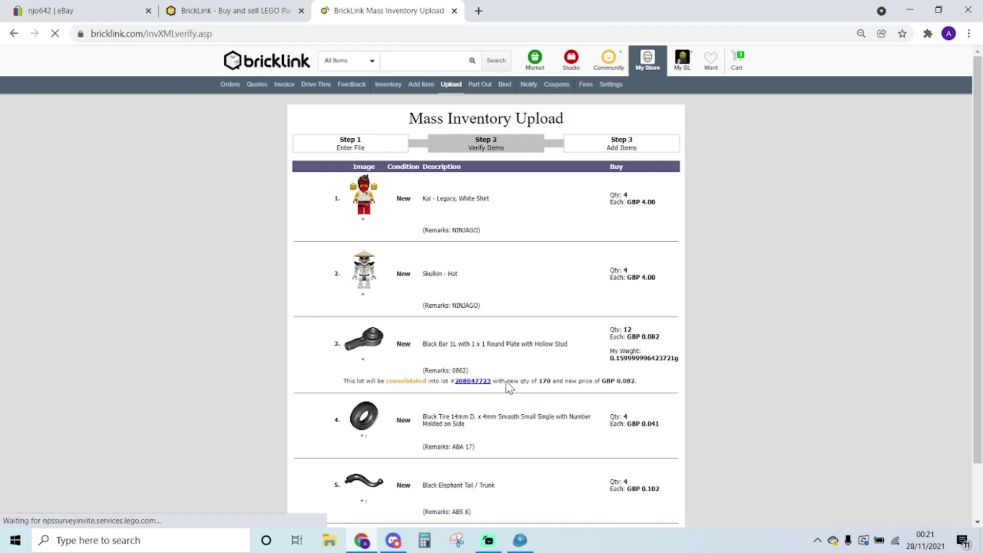
- Review the verified items and upload the 37 lots (220 items, GBP 54.64) to the store
{"action": "scroll", "coordinate": [507, 226], "scroll_direction": "down", "scroll_amount": 4}
{"action": "scroll", "coordinate": [425, 265], "scroll_direction": "down", "scroll_amount": 20}
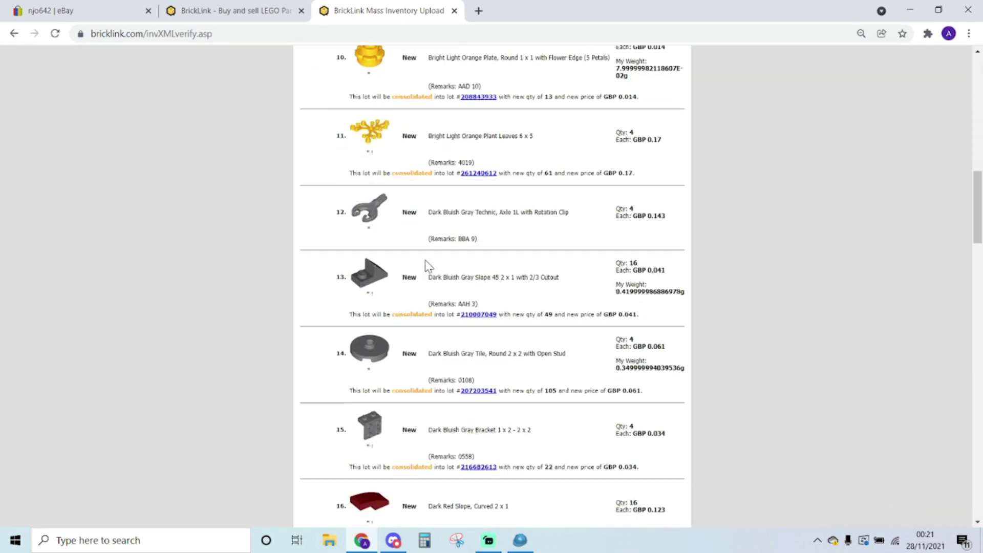
{"action": "scroll", "coordinate": [425, 265], "scroll_direction": "down", "scroll_amount": 10}
{"action": "left_click", "coordinate": [505, 262]}
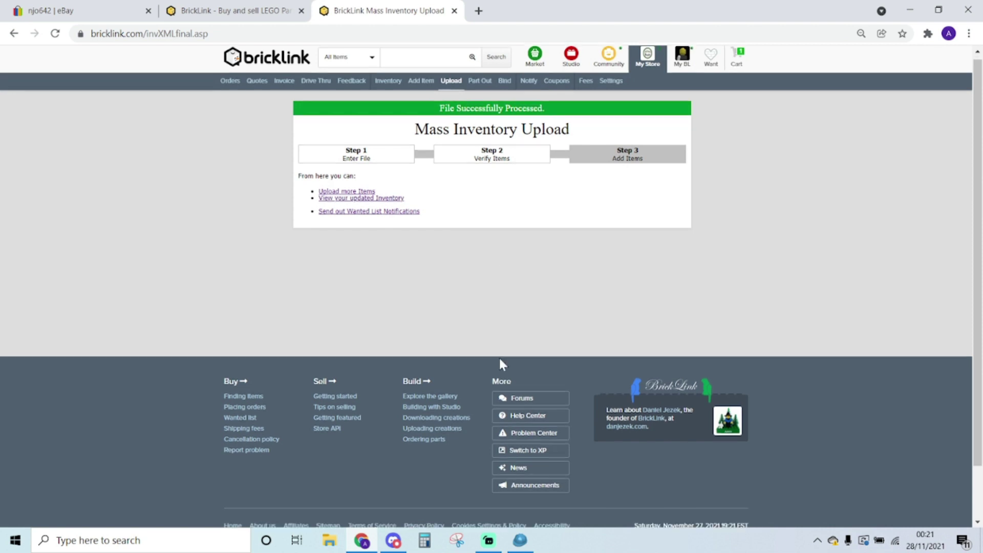
{"action": "scroll", "coordinate": [500, 369], "scroll_direction": "down", "scroll_amount": 2}
- Bring BrickStore's 71730-1 inventory window back in front of the browser
{"action": "left_click", "coordinate": [520, 541]}
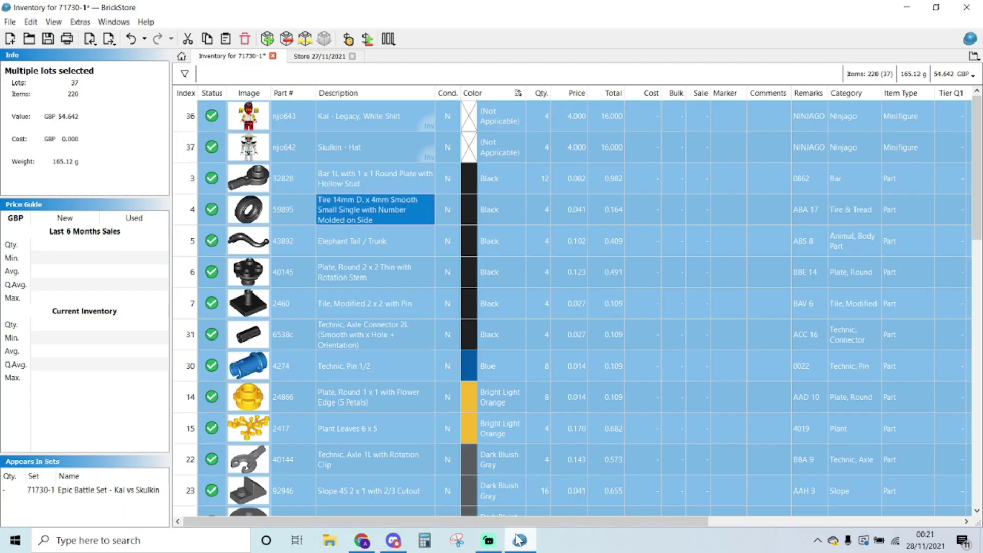